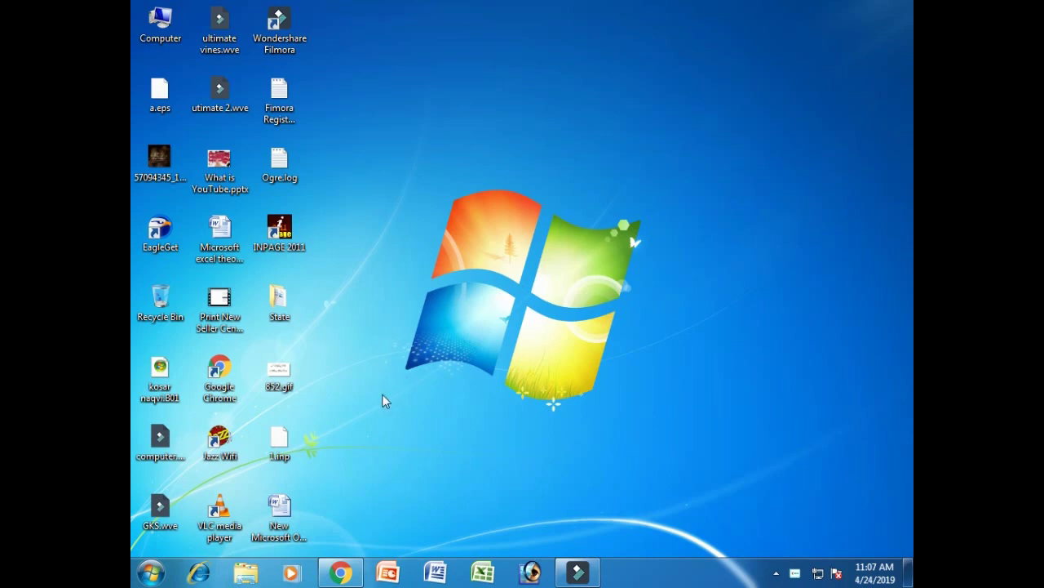
{"action": "left_click", "coordinate": [341, 574]}
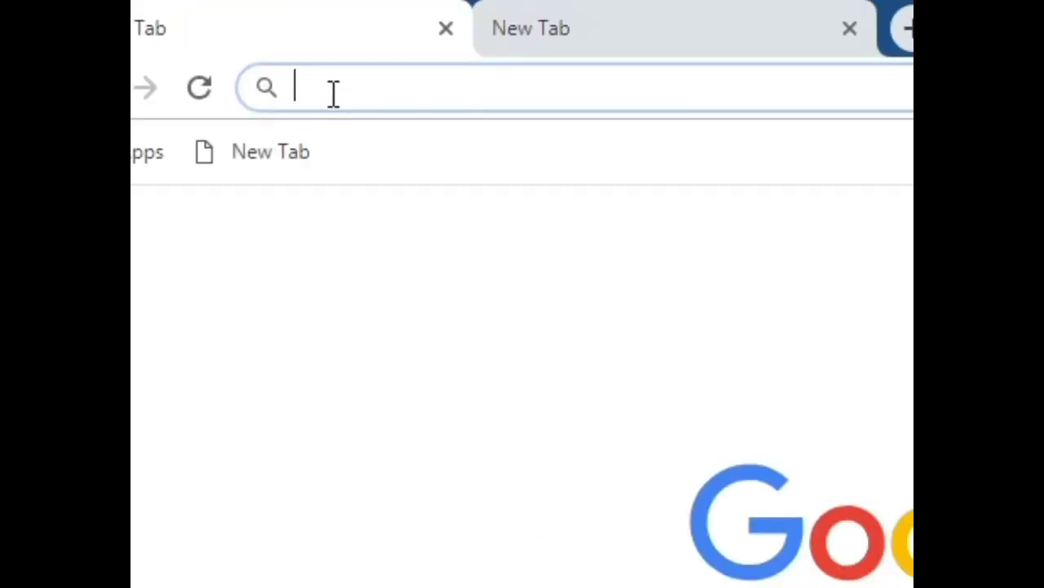
{"action": "type", "text": "www"}
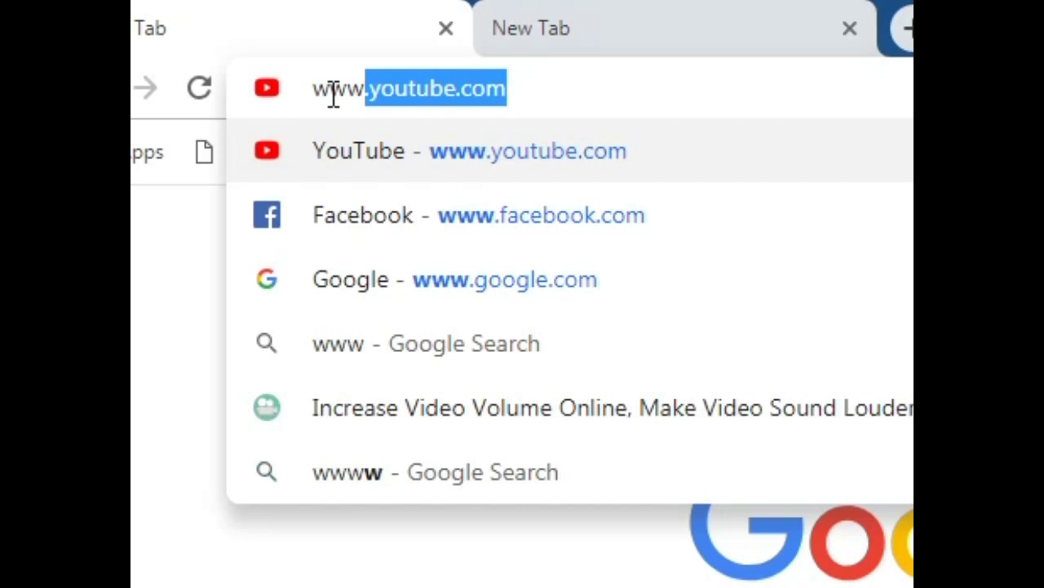
{"action": "type", "text": ".vide"}
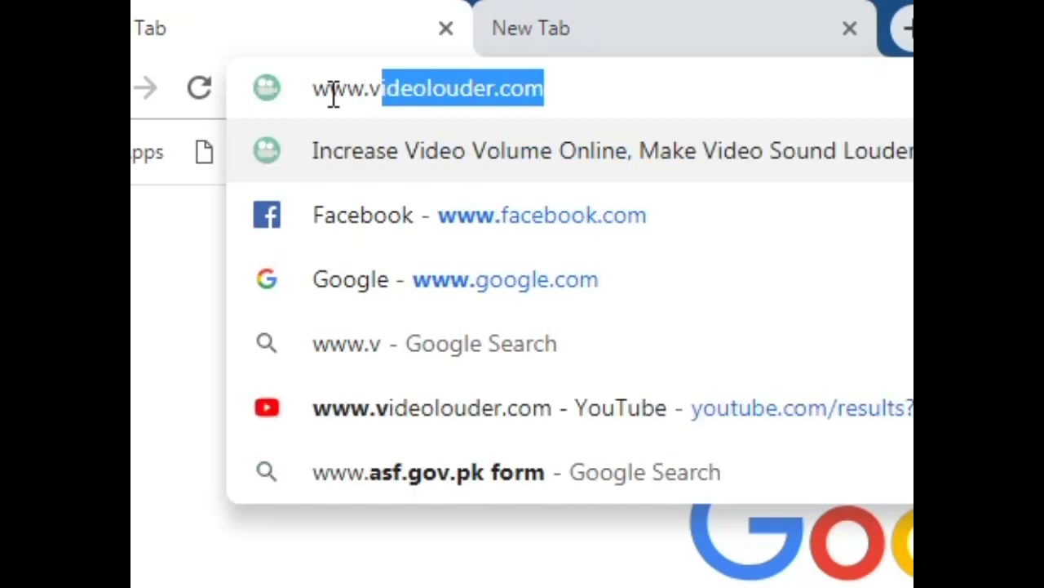
{"action": "type", "text": "o"}
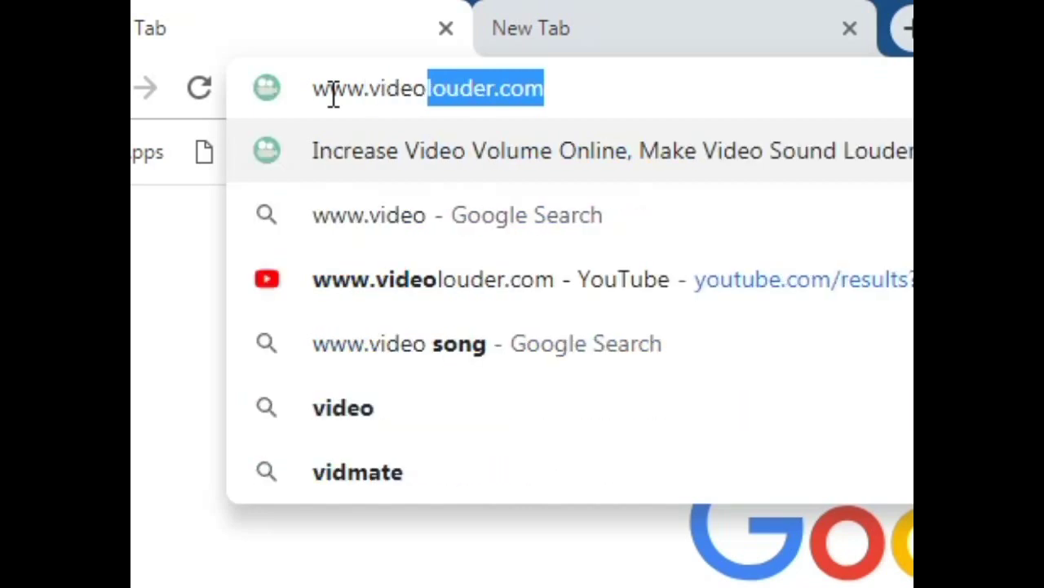
{"action": "type", "text": "louder"}
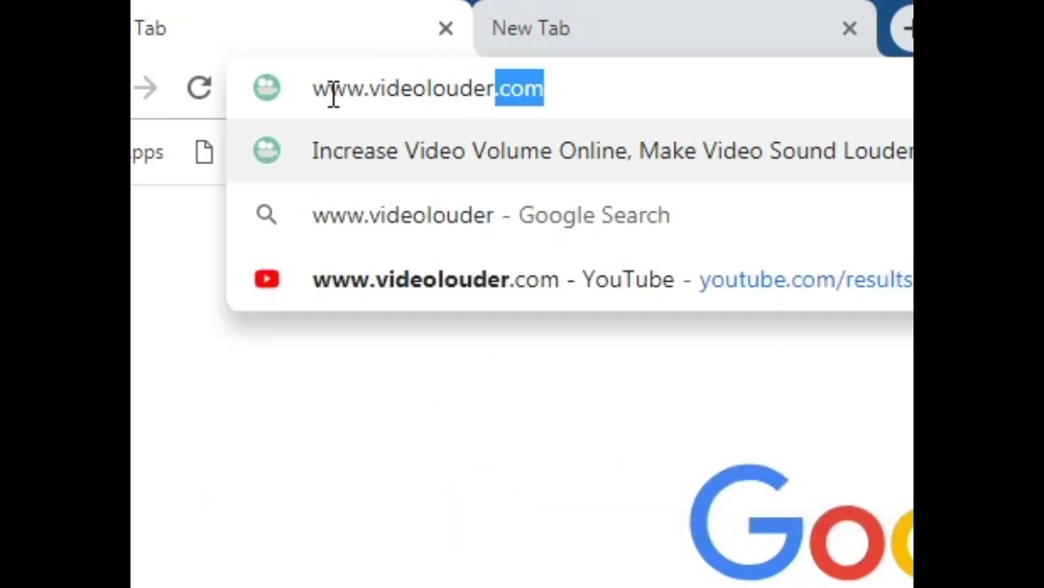
{"action": "type", "text": "."}
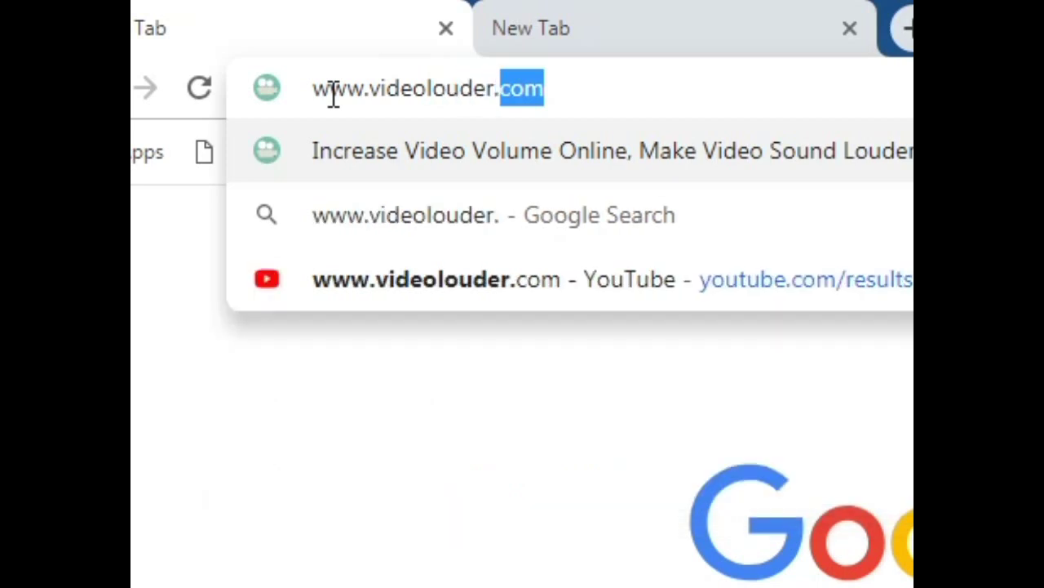
{"action": "type", "text": "com"}
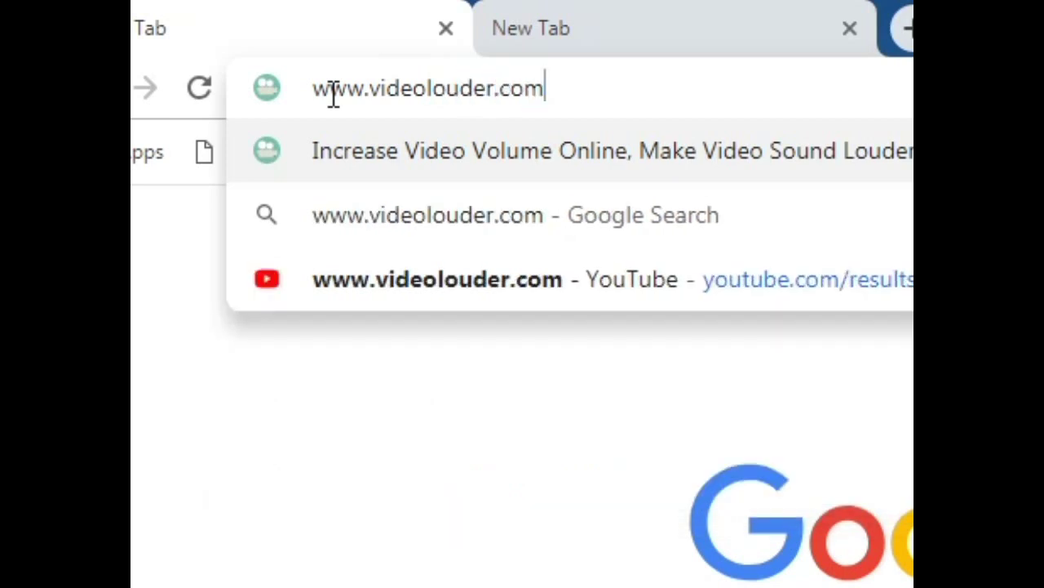
{"action": "key", "text": "Return"}
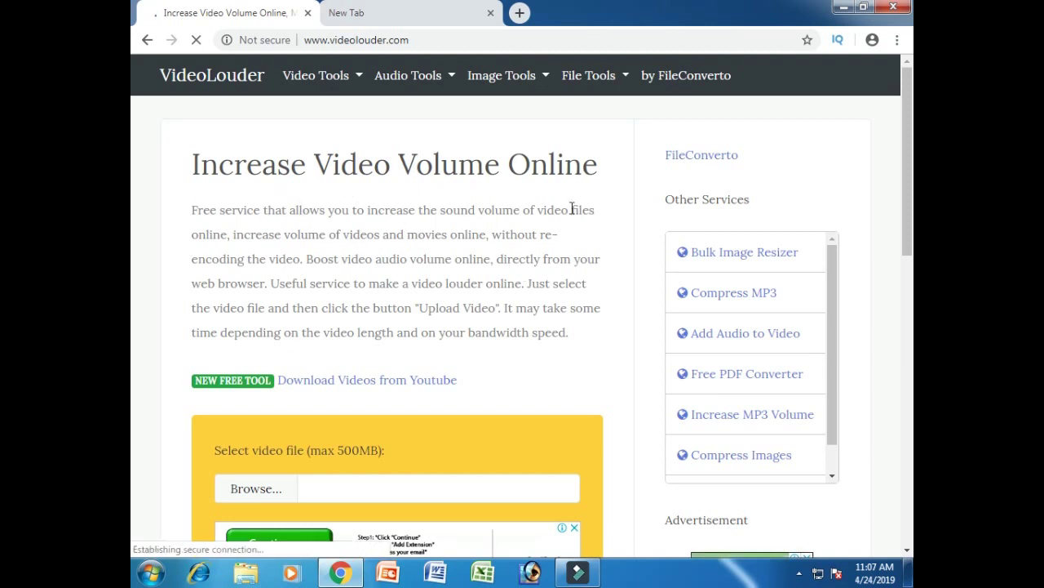
Look over the video volume form, its action choices and the list of main service features on the page.
{"action": "scroll", "coordinate": [583, 205], "scroll_direction": "down", "scroll_amount": 4}
{"action": "scroll", "coordinate": [456, 261], "scroll_direction": "down", "scroll_amount": 2}
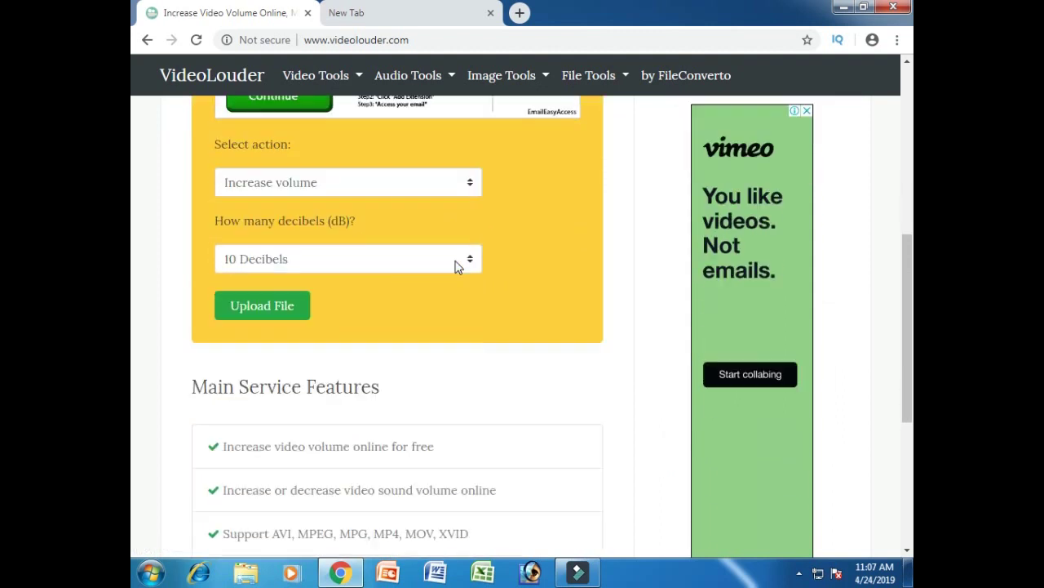
{"action": "left_click", "coordinate": [287, 180]}
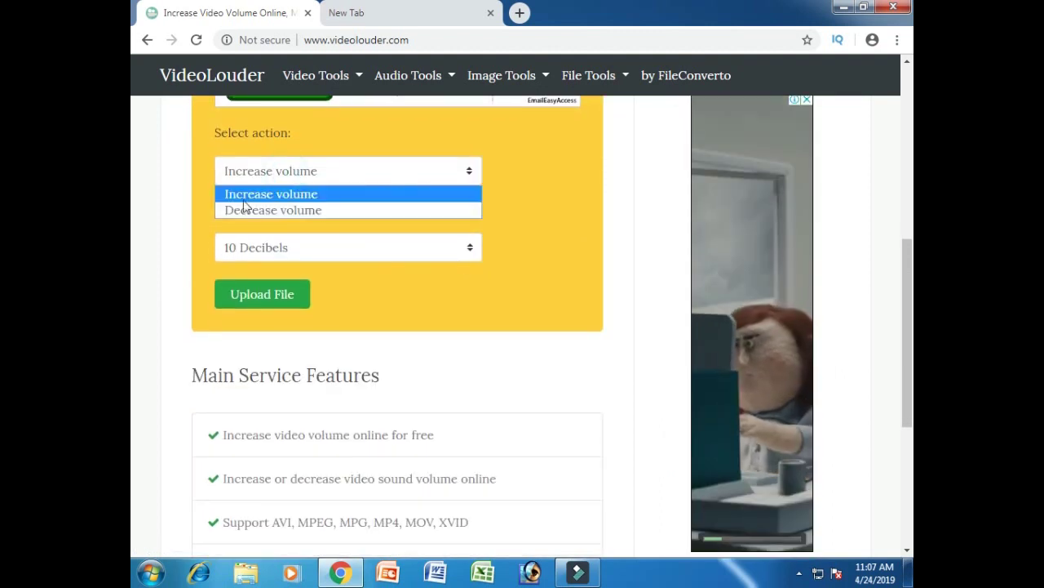
{"action": "scroll", "coordinate": [522, 259], "scroll_direction": "down", "scroll_amount": 4}
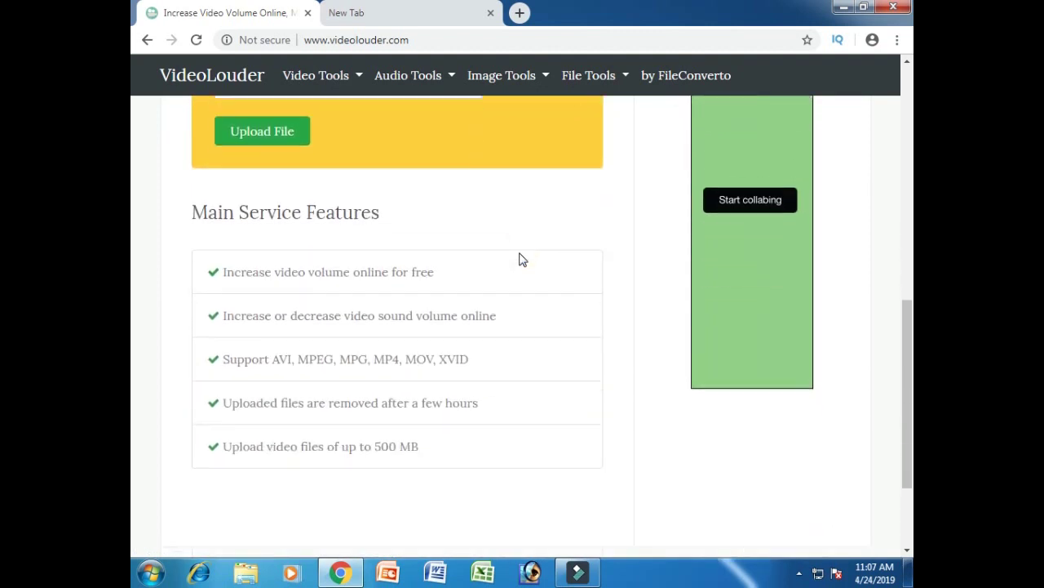
{"action": "scroll", "coordinate": [522, 258], "scroll_direction": "up", "scroll_amount": 3}
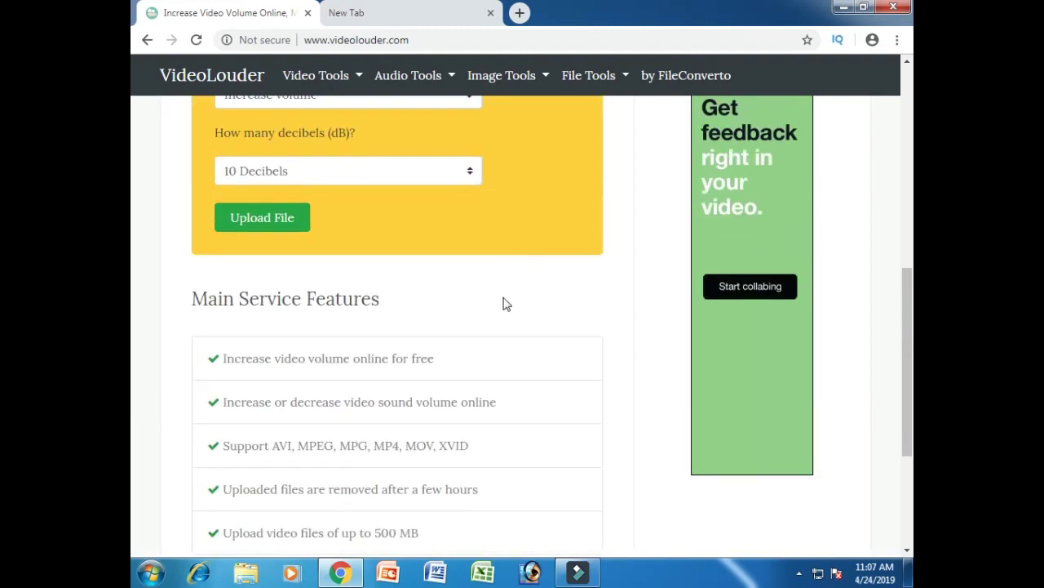
{"action": "scroll", "coordinate": [580, 315], "scroll_direction": "up", "scroll_amount": 6}
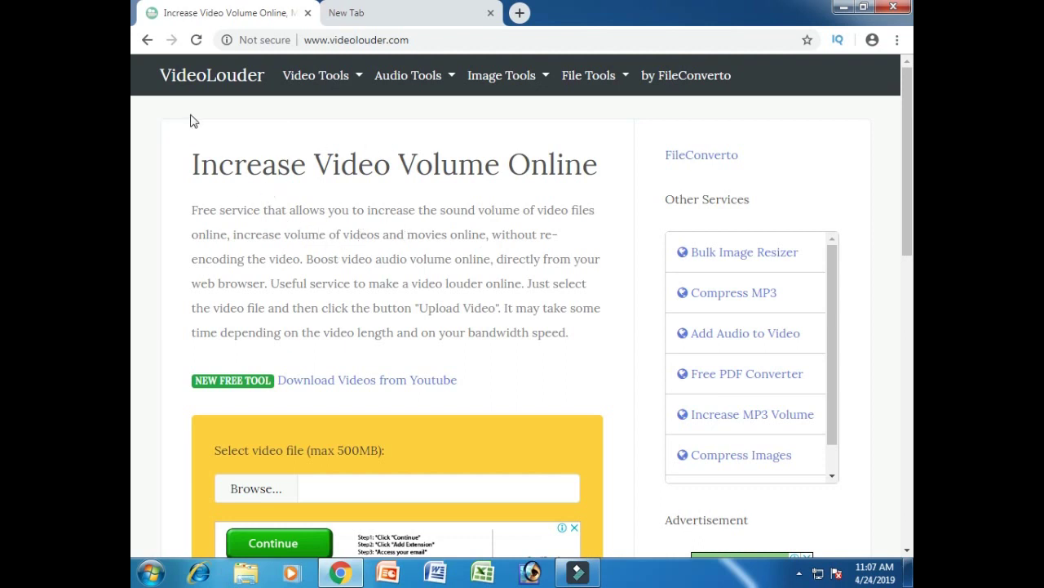
Select gsn demo.avi from the Downloads folder as the video file to process.
{"action": "scroll", "coordinate": [425, 285], "scroll_direction": "down", "scroll_amount": 2}
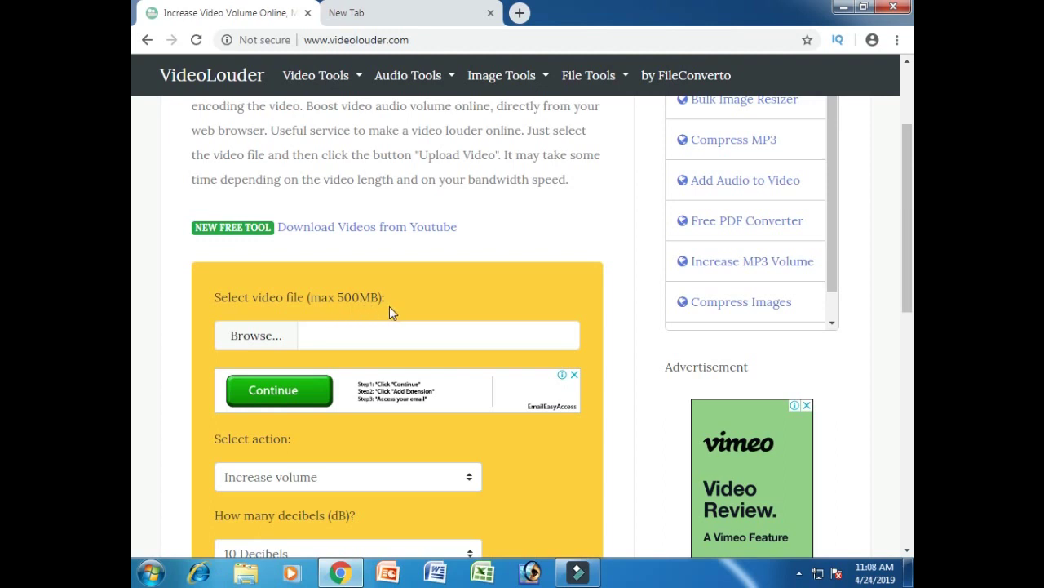
{"action": "left_click", "coordinate": [255, 344]}
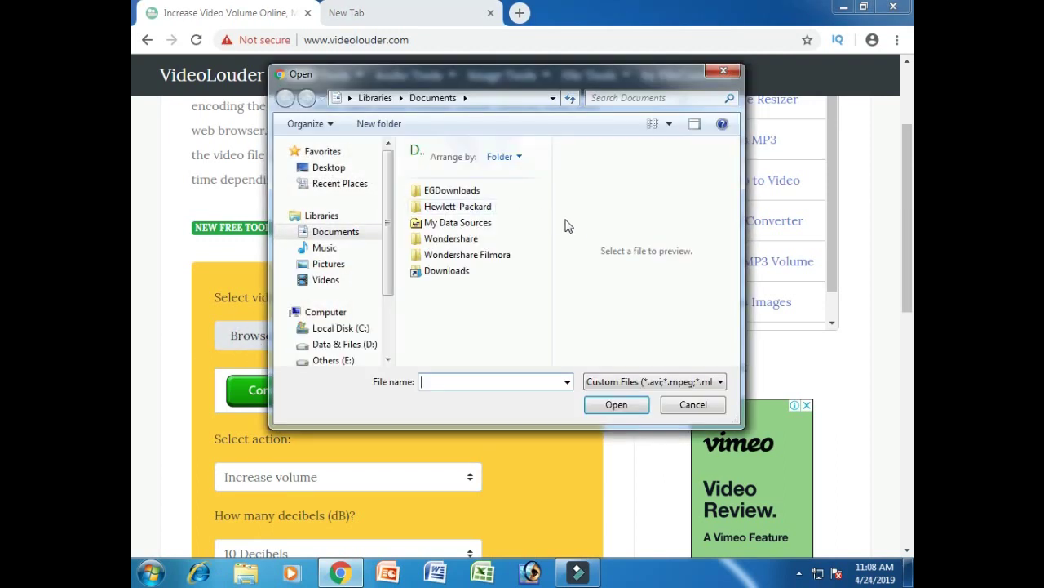
{"action": "left_click", "coordinate": [337, 232]}
{"action": "double_click", "coordinate": [449, 272]}
{"action": "left_click_drag", "start_coordinate": [545, 176], "coordinate": [550, 269]}
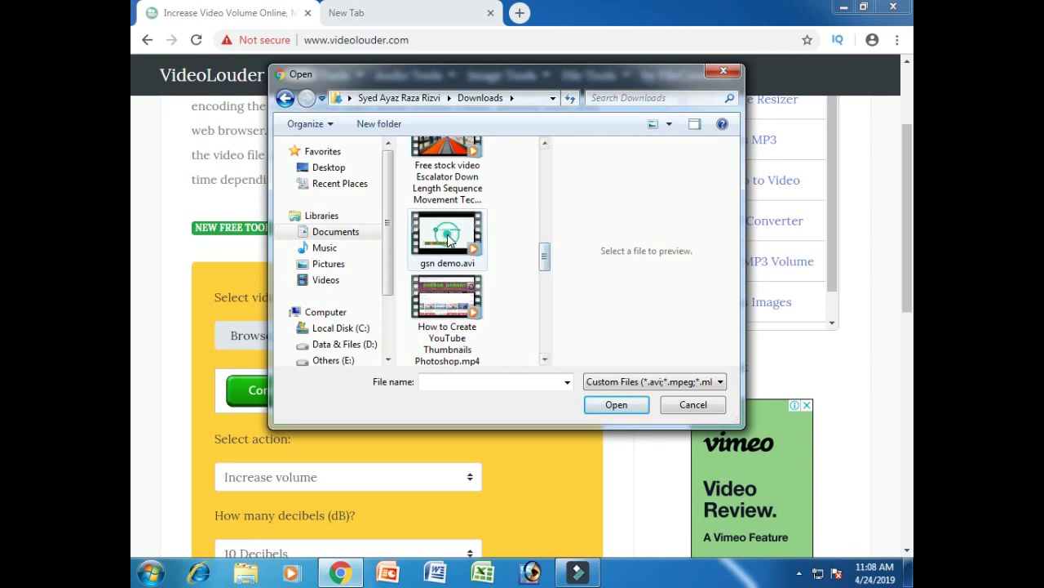
{"action": "left_click", "coordinate": [448, 237]}
{"action": "left_click", "coordinate": [617, 404]}
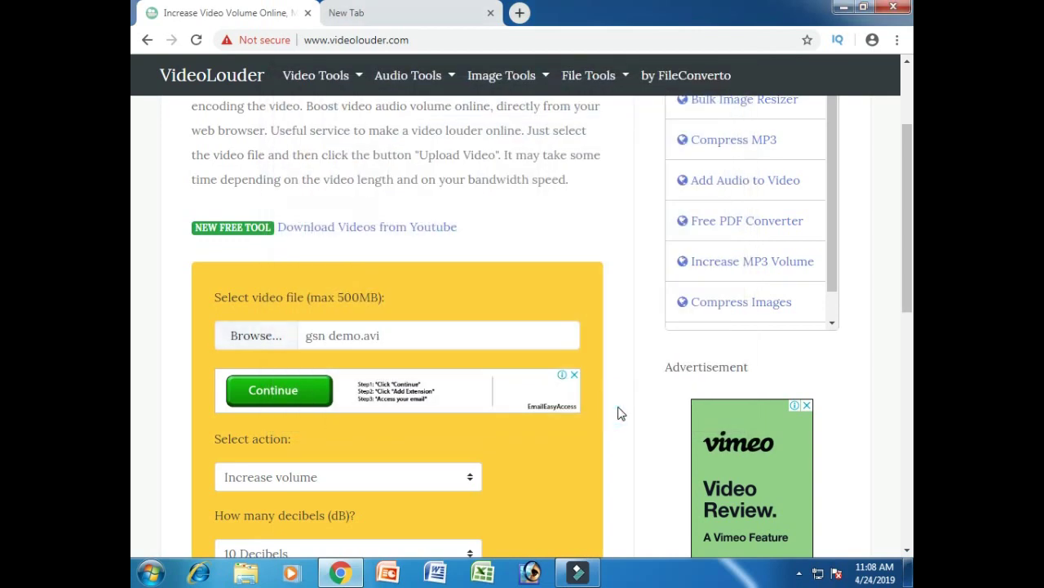
Set the action to Increase volume by 16 Decibels and upload the selected video file.
{"action": "scroll", "coordinate": [594, 357], "scroll_direction": "down", "scroll_amount": 3}
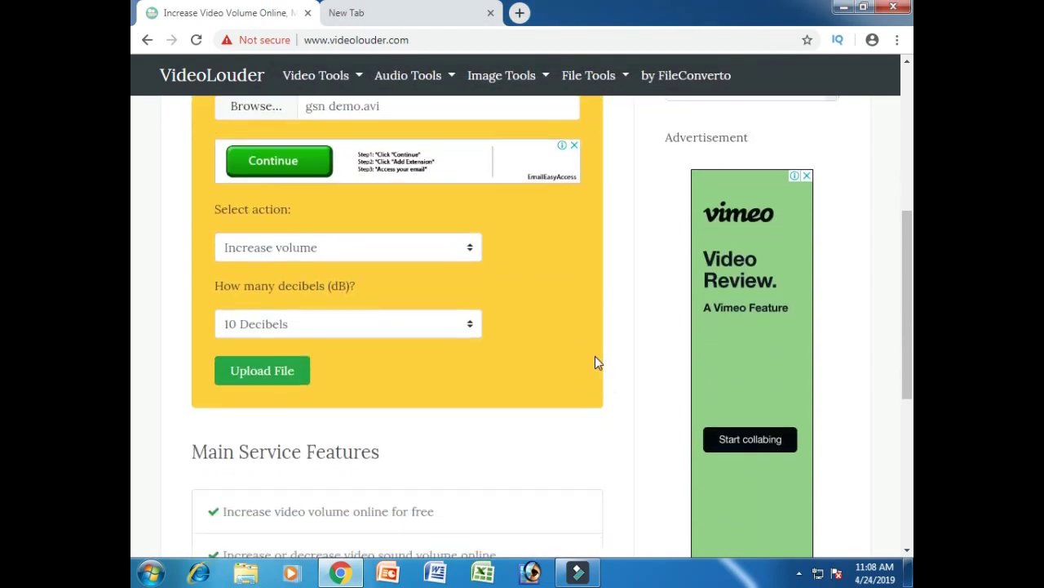
{"action": "left_click", "coordinate": [318, 252]}
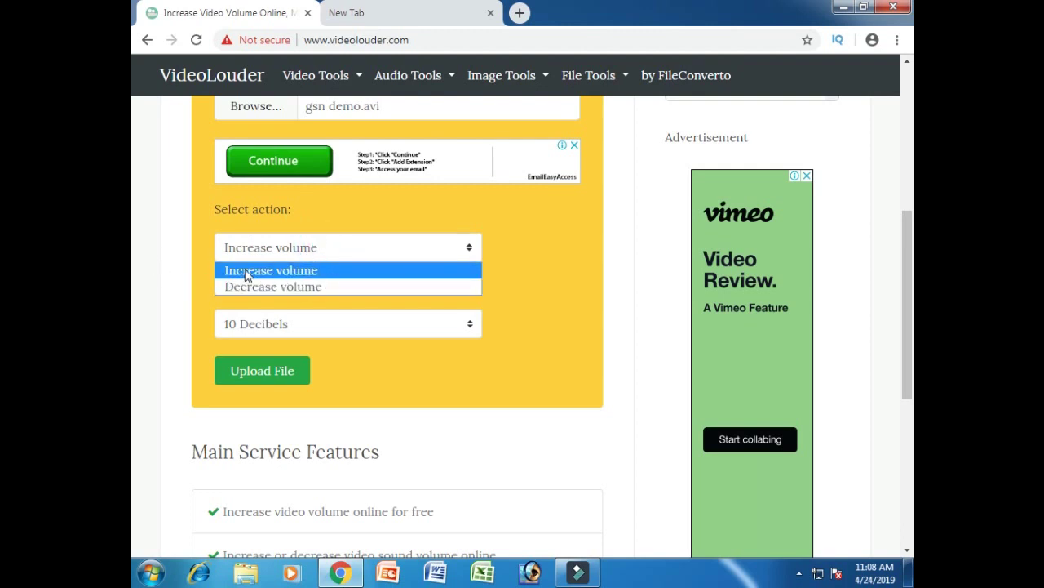
{"action": "left_click", "coordinate": [284, 274]}
{"action": "scroll", "coordinate": [433, 283], "scroll_direction": "down", "scroll_amount": 1}
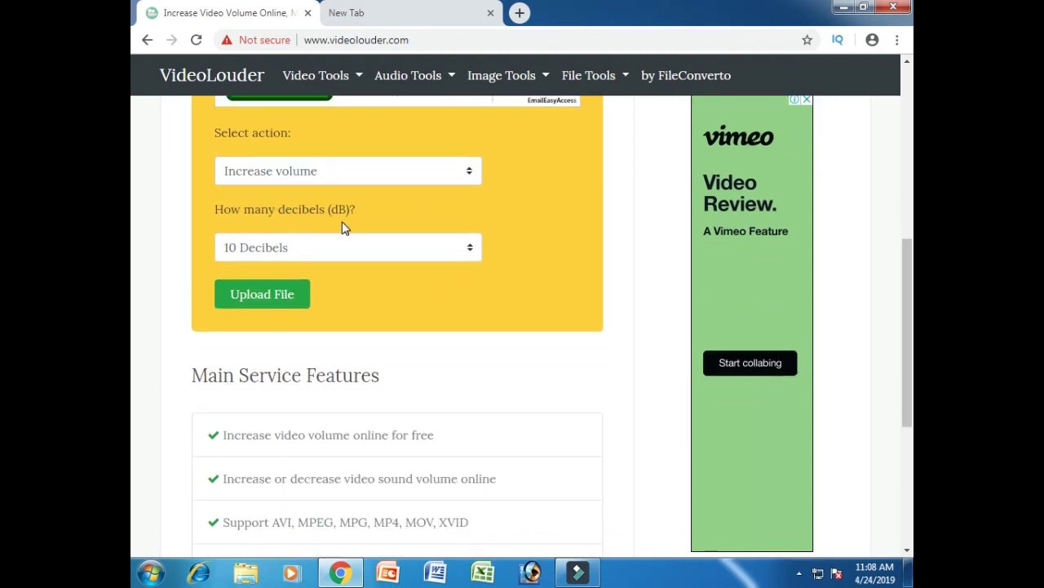
{"action": "left_click", "coordinate": [327, 247]}
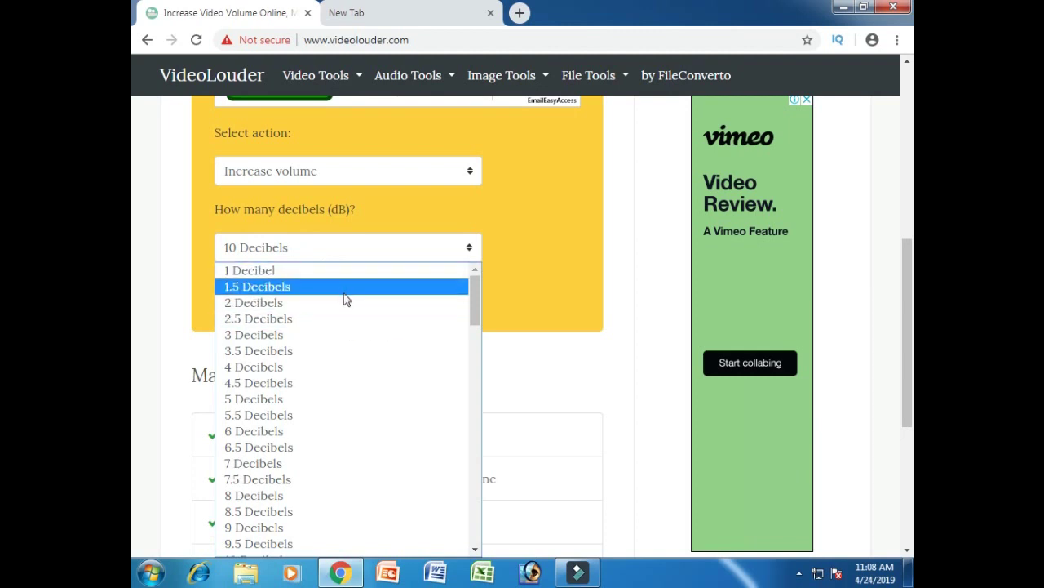
{"action": "scroll", "coordinate": [344, 298], "scroll_direction": "down", "scroll_amount": 3}
{"action": "scroll", "coordinate": [320, 305], "scroll_direction": "down", "scroll_amount": 3}
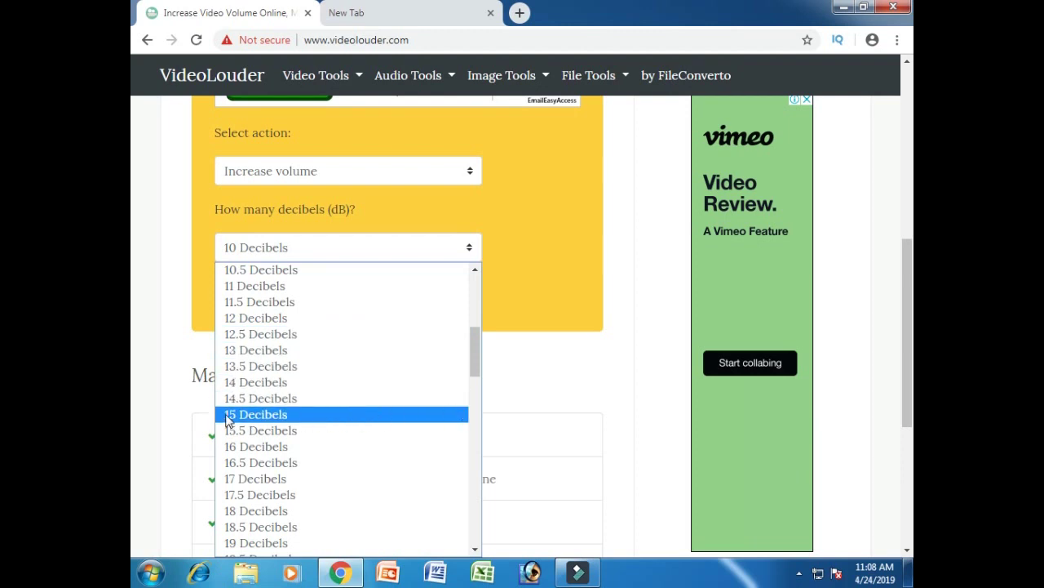
{"action": "left_click", "coordinate": [317, 451]}
{"action": "scroll", "coordinate": [459, 327], "scroll_direction": "down", "scroll_amount": 2}
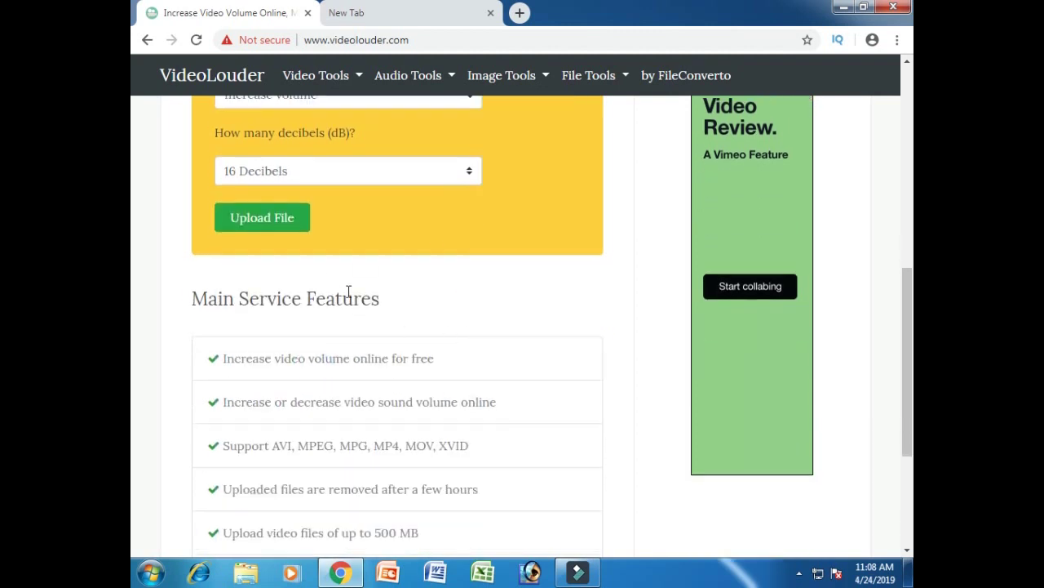
{"action": "left_click", "coordinate": [240, 217]}
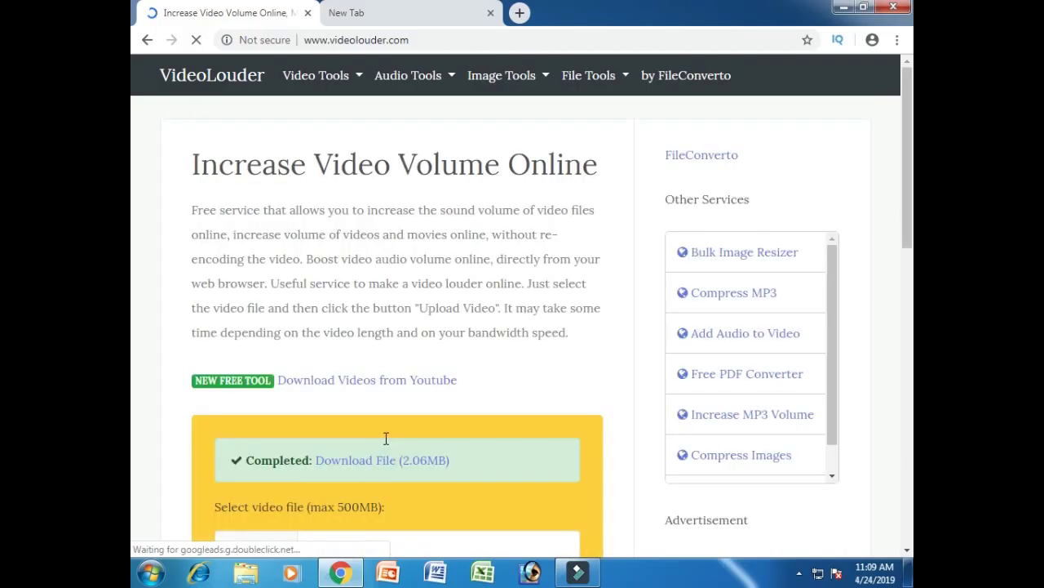
Download the processed video, play it in the media player, and close the player.
{"action": "scroll", "coordinate": [316, 338], "scroll_direction": "down", "scroll_amount": 2}
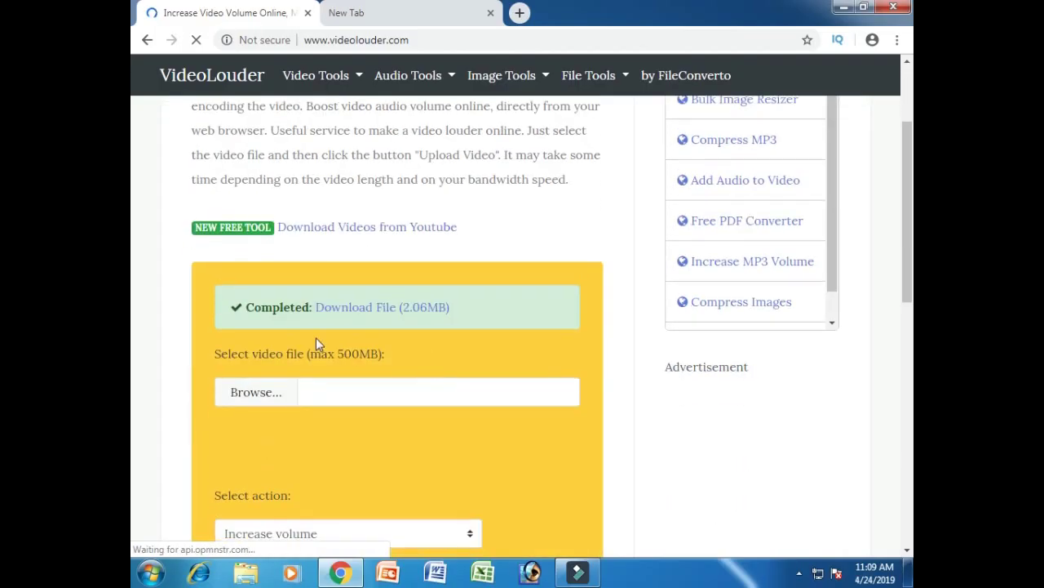
{"action": "left_click", "coordinate": [353, 311]}
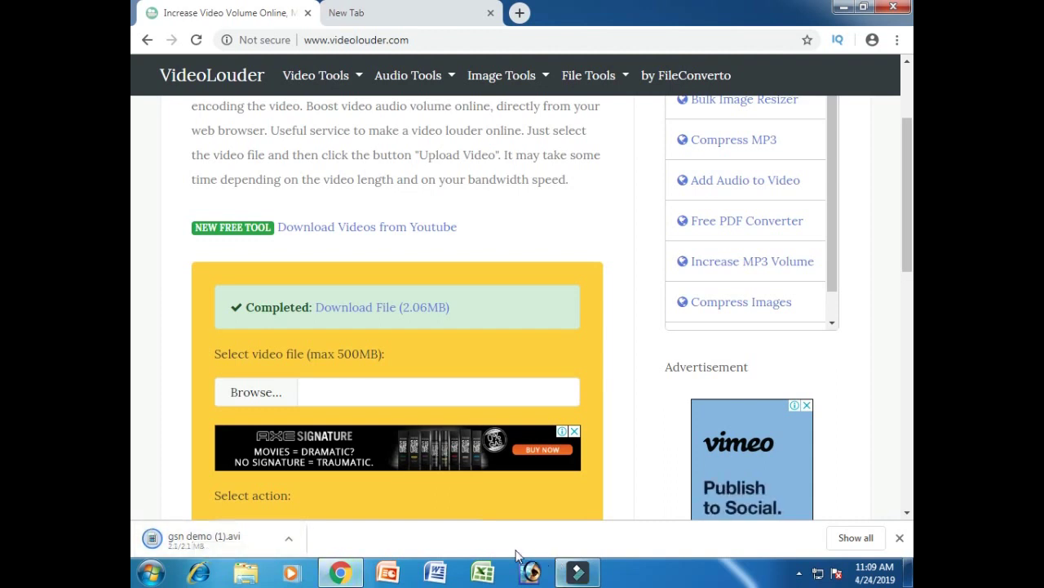
{"action": "left_click", "coordinate": [214, 543]}
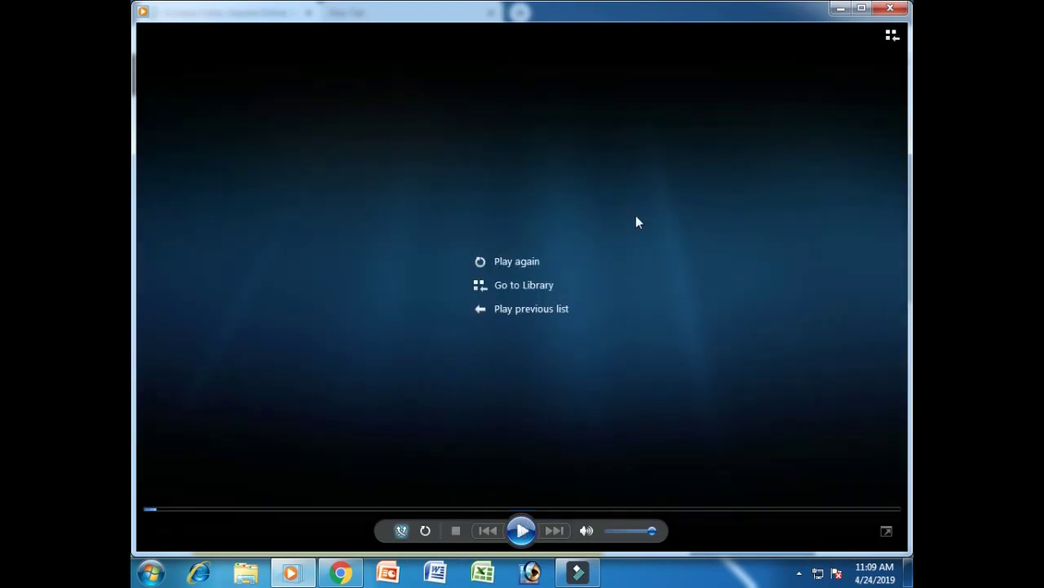
{"action": "left_click", "coordinate": [890, 9]}
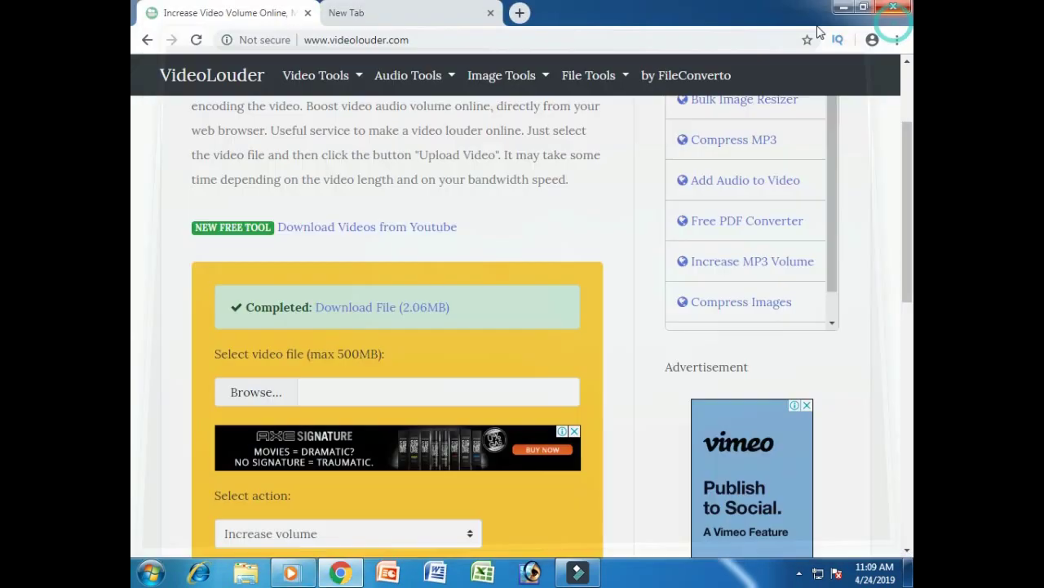
Minimize the browser and open the Downloads folder from the Documents library in Windows Explorer.
{"action": "left_click", "coordinate": [471, 6]}
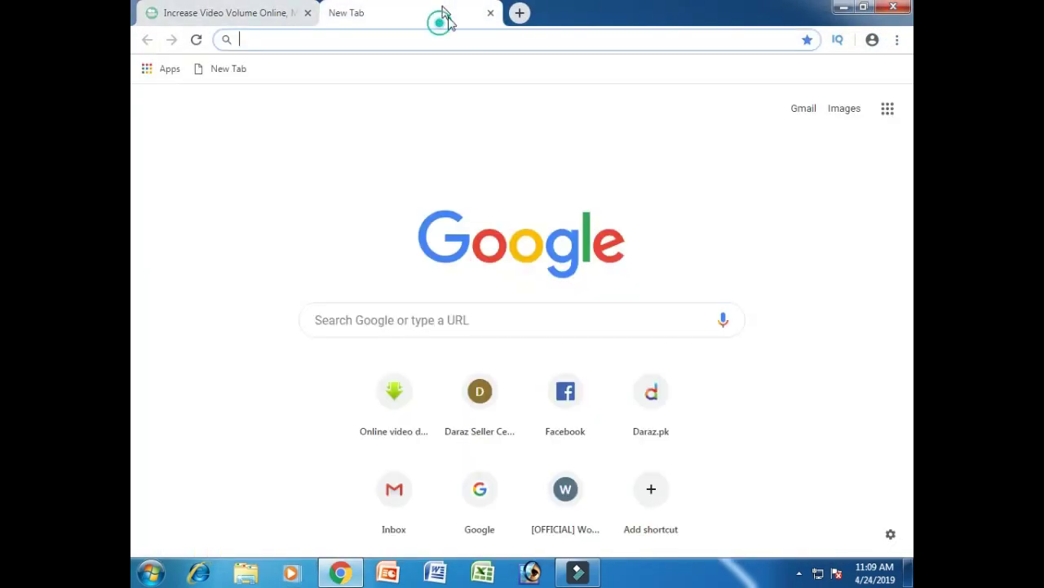
{"action": "left_click", "coordinate": [843, 7]}
{"action": "double_click", "coordinate": [160, 25]}
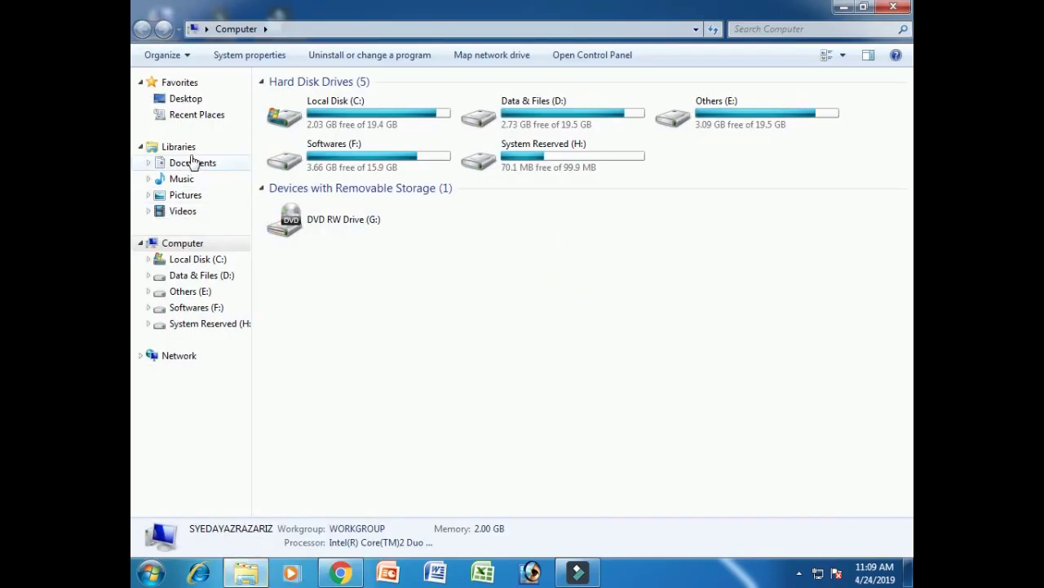
{"action": "left_click", "coordinate": [197, 165]}
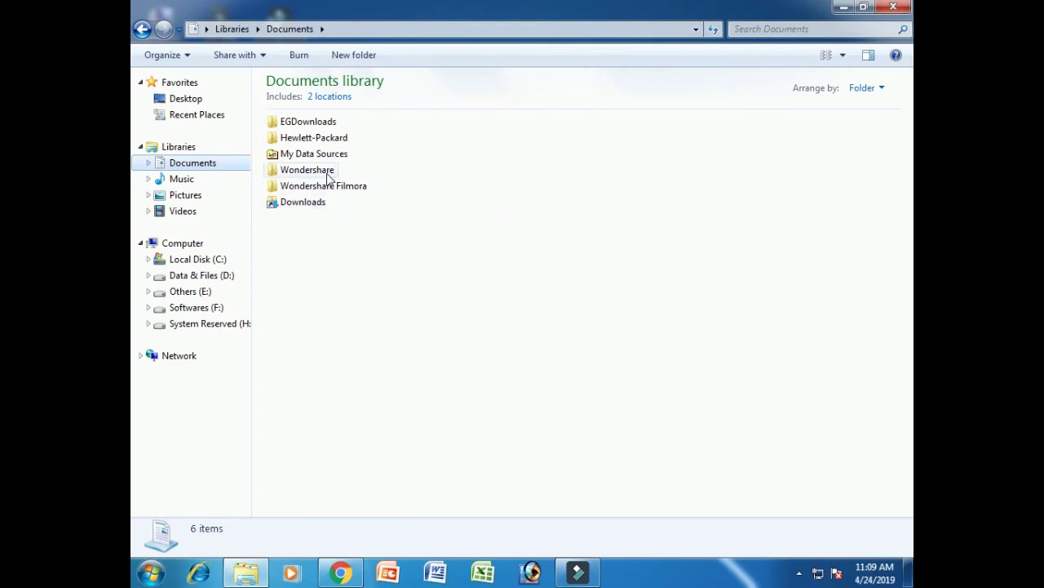
{"action": "double_click", "coordinate": [303, 203]}
{"action": "left_click", "coordinate": [685, 403]}
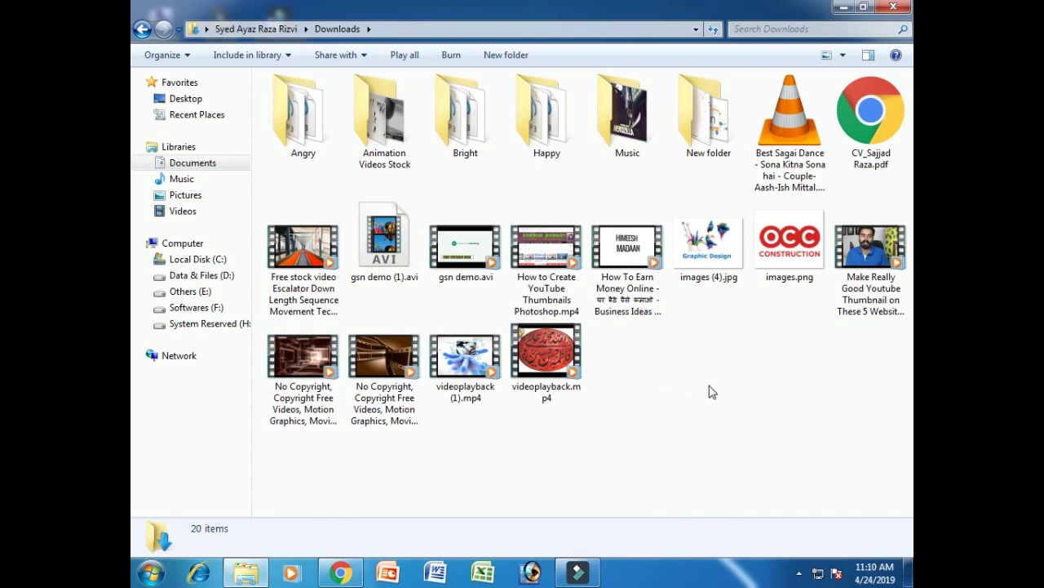
Play gsn demo.avi and gsn demo (1).avi in turn to compare their volume, and close the player and the folder.
{"action": "double_click", "coordinate": [467, 258]}
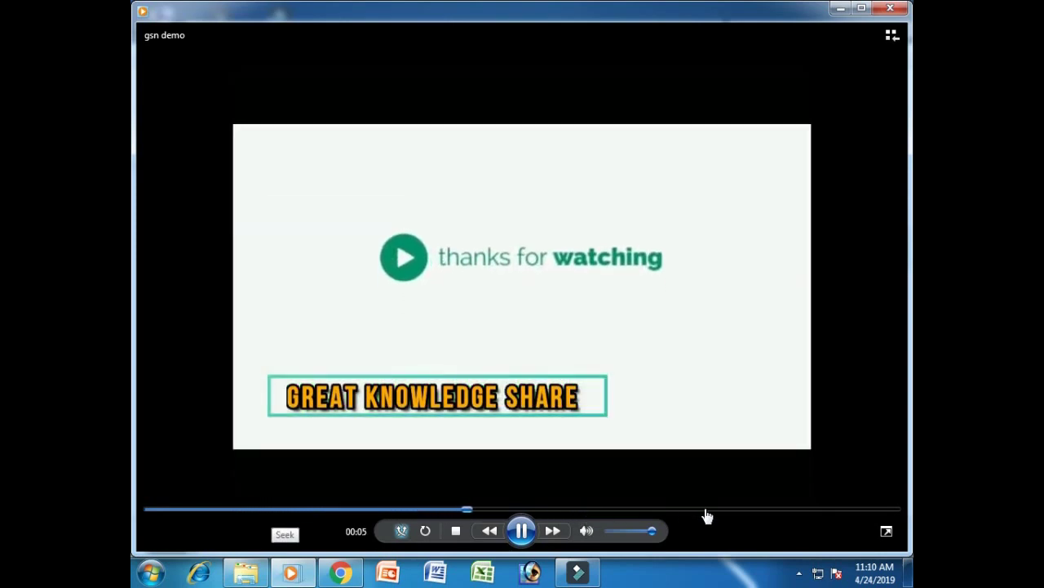
{"action": "left_click", "coordinate": [890, 9]}
{"action": "double_click", "coordinate": [400, 255]}
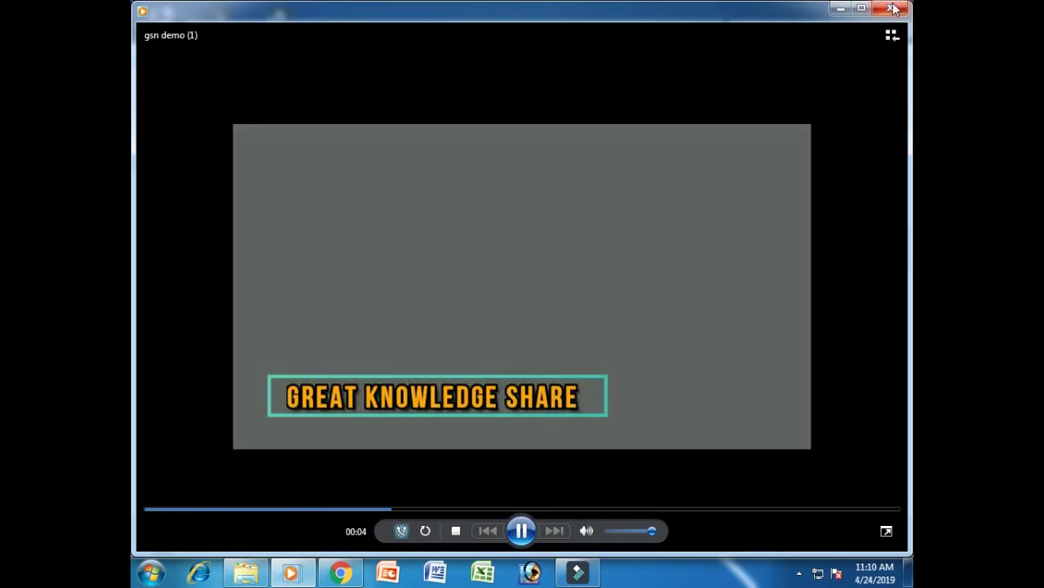
{"action": "left_click", "coordinate": [894, 8]}
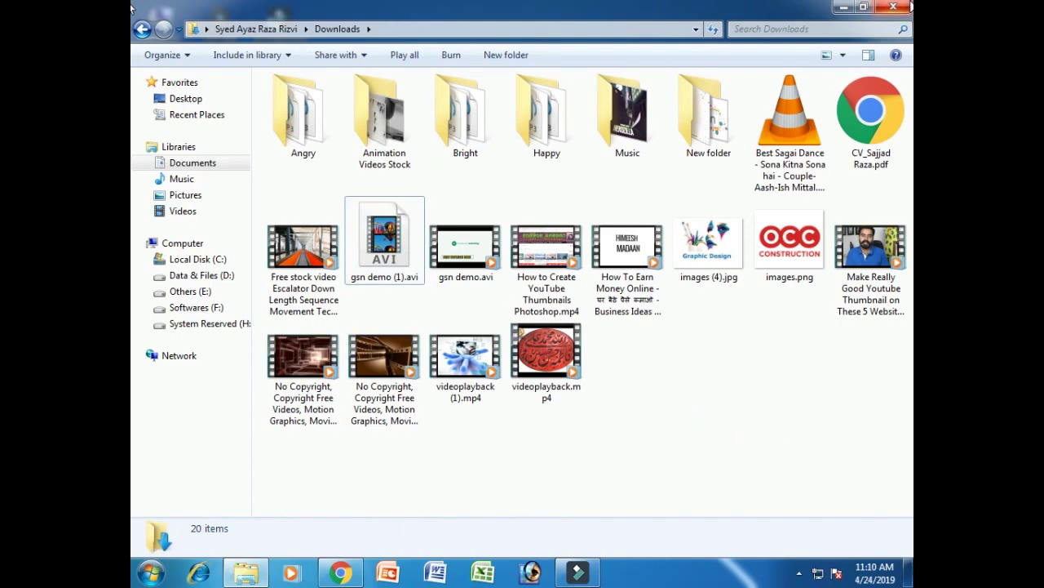
{"action": "left_click", "coordinate": [894, 8]}
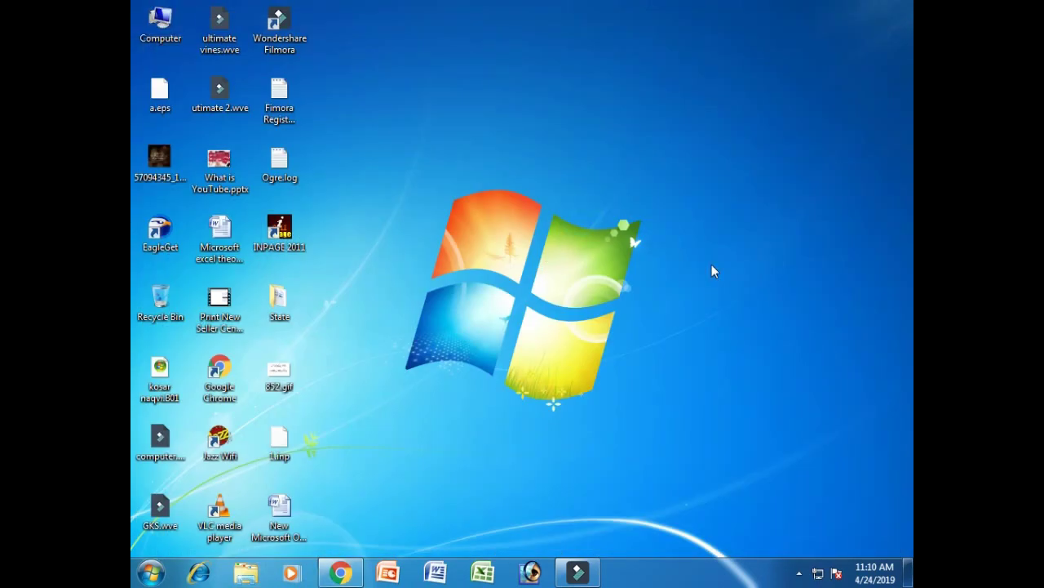